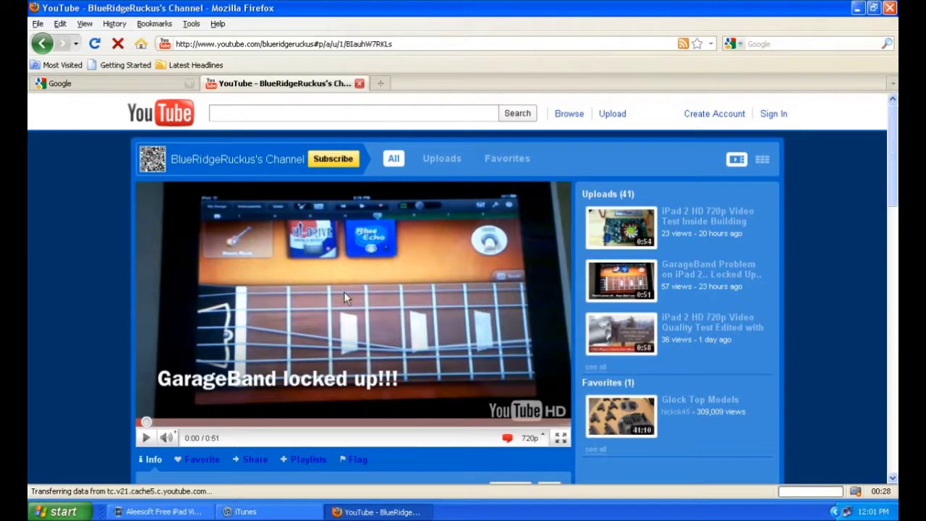
Search Google for "aleesoft free ipad" and open the Aleesoft Free iPad Video Converter product page
{"action": "left_click", "coordinate": [92, 86]}
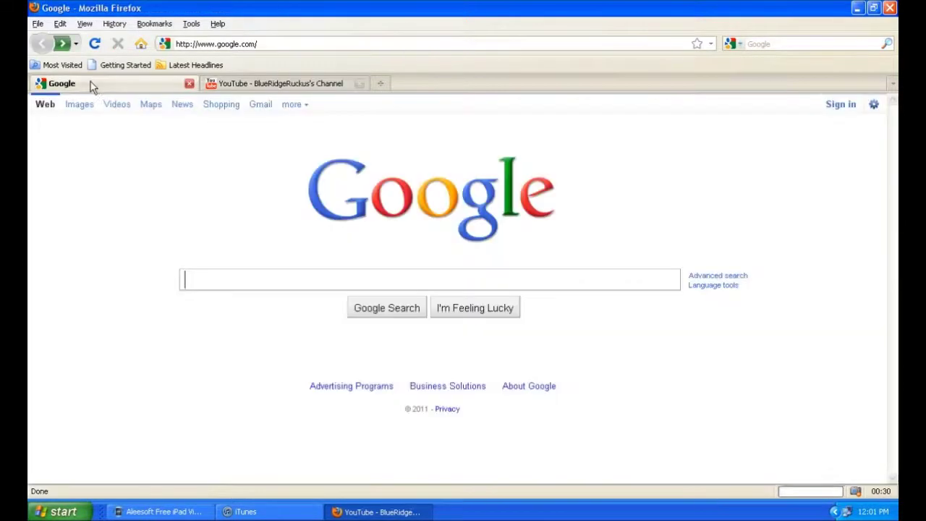
{"action": "type", "text": "alee"}
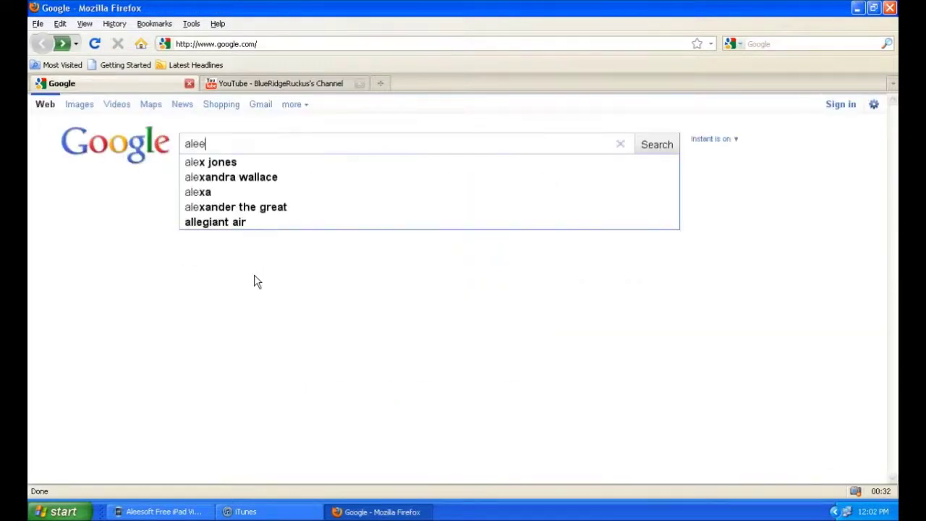
{"action": "type", "text": "soft free ipad"}
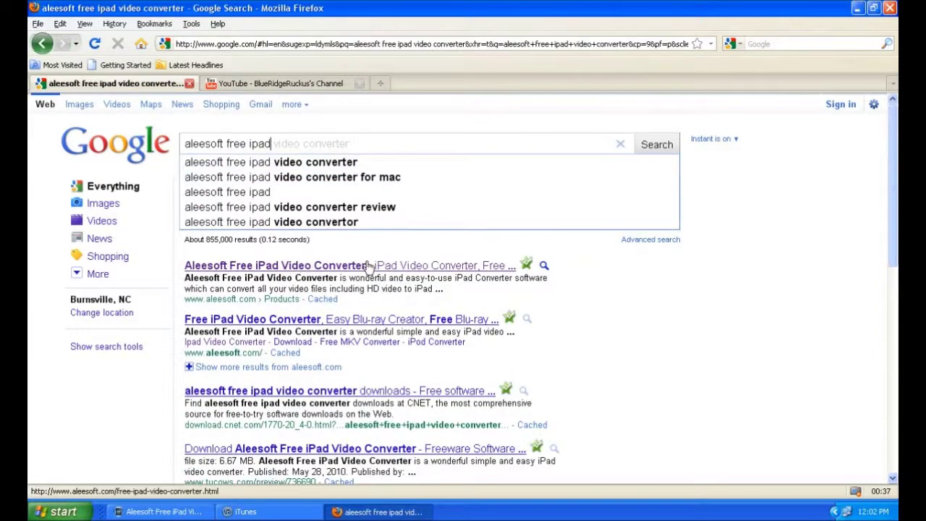
{"action": "left_click", "coordinate": [304, 268]}
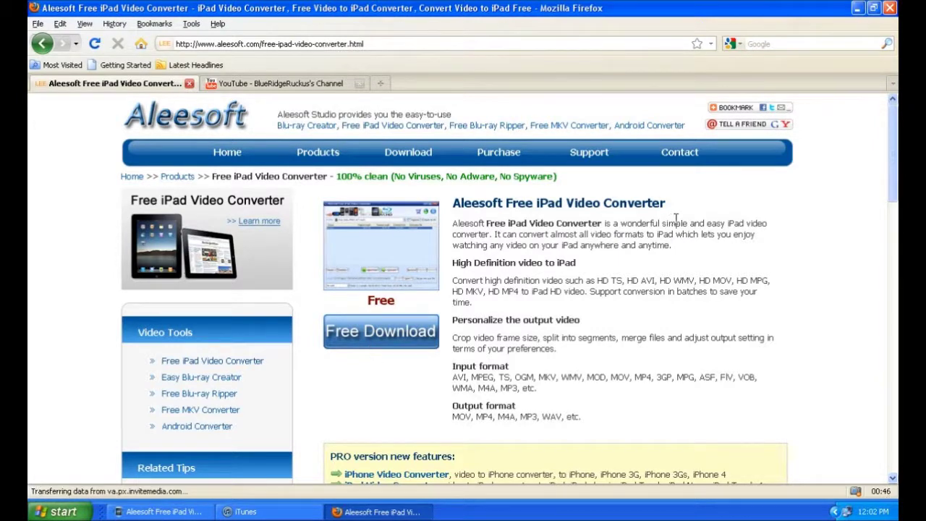
Switch to Aleesoft Free iPad Video Converter and set the output profile to iPad HD Video(*.mp4)
{"action": "left_click", "coordinate": [857, 8]}
{"action": "left_click", "coordinate": [160, 512]}
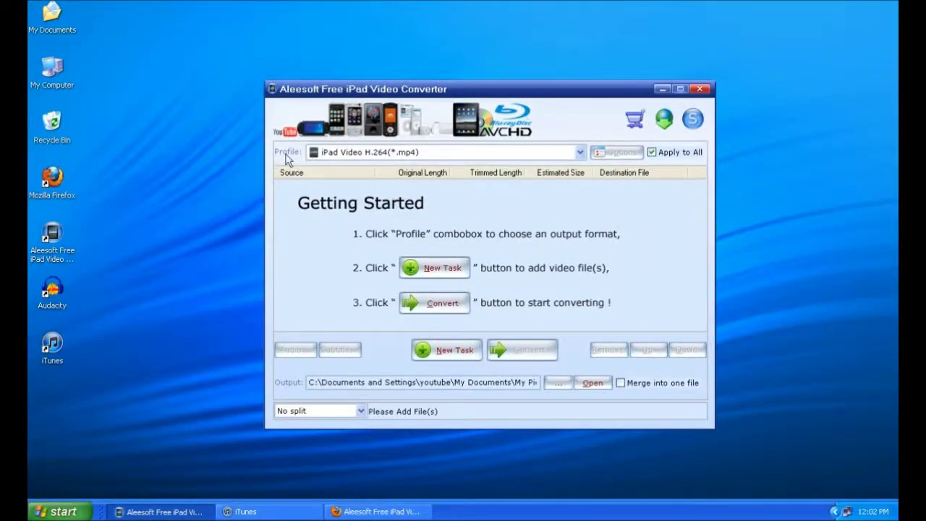
{"action": "left_click", "coordinate": [579, 154]}
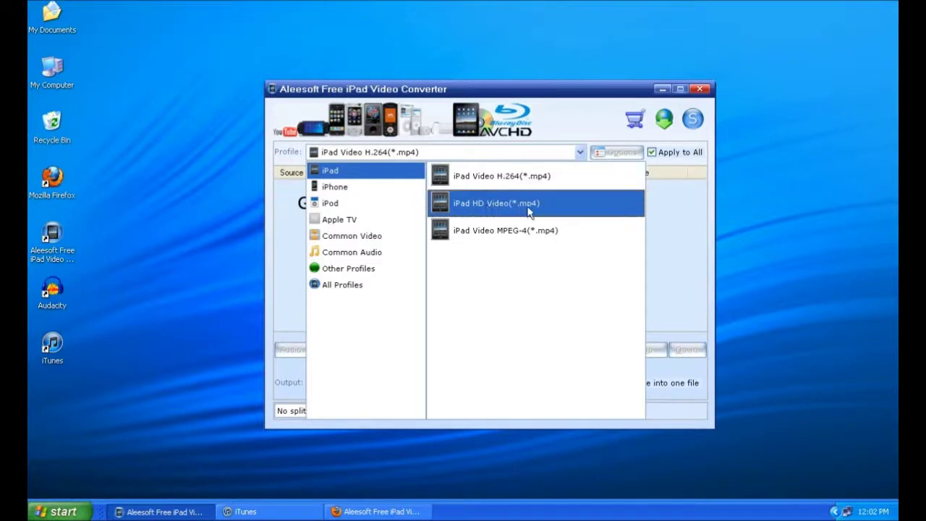
{"action": "left_click", "coordinate": [568, 124]}
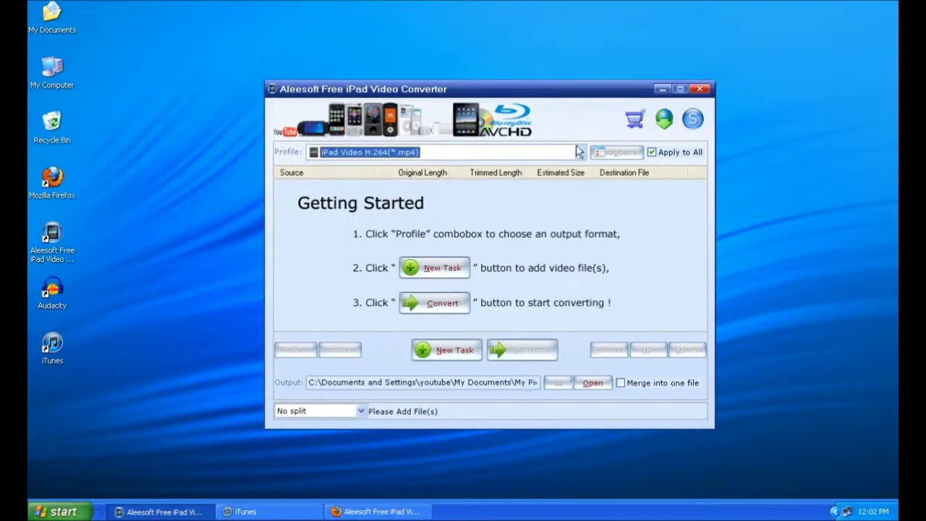
{"action": "left_click", "coordinate": [580, 152]}
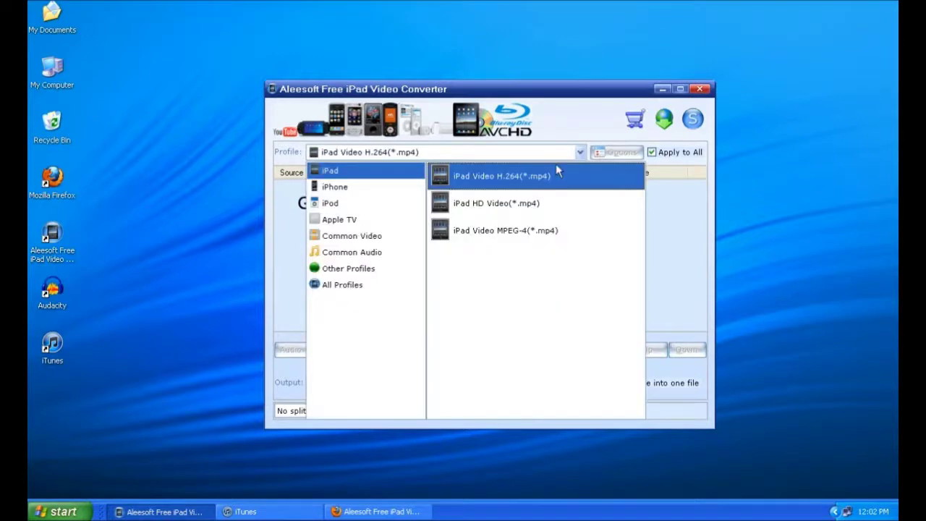
{"action": "left_click", "coordinate": [547, 208]}
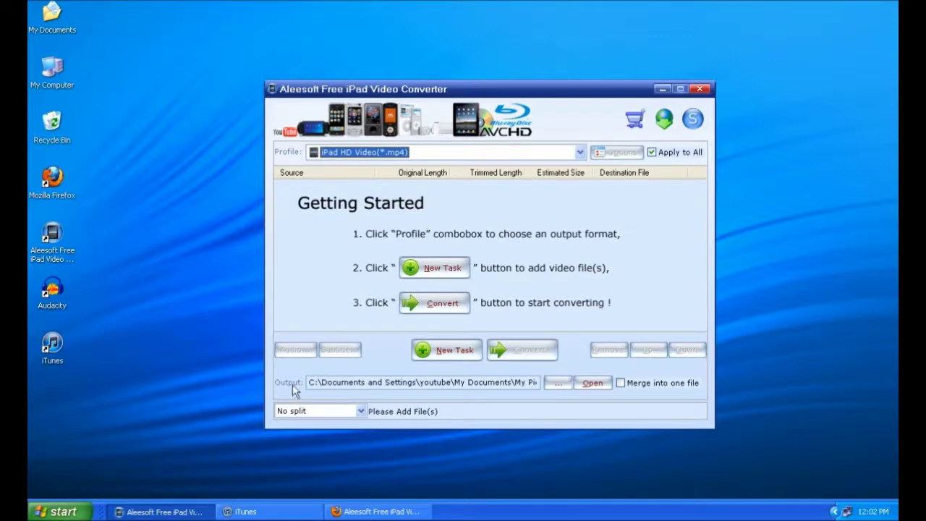
Set the output directory to the ipad videos folder inside My Pictures in My Documents
{"action": "left_click", "coordinate": [563, 383]}
{"action": "left_click", "coordinate": [401, 210]}
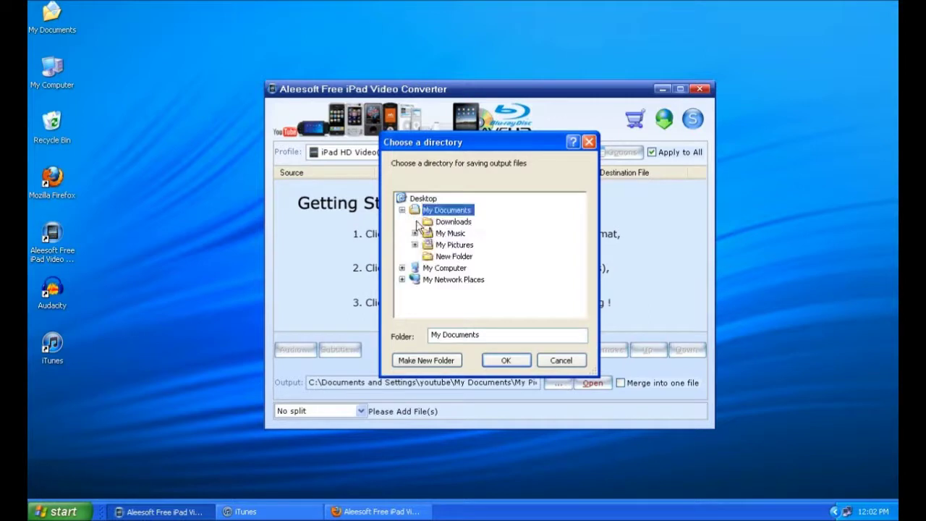
{"action": "left_click", "coordinate": [415, 244]}
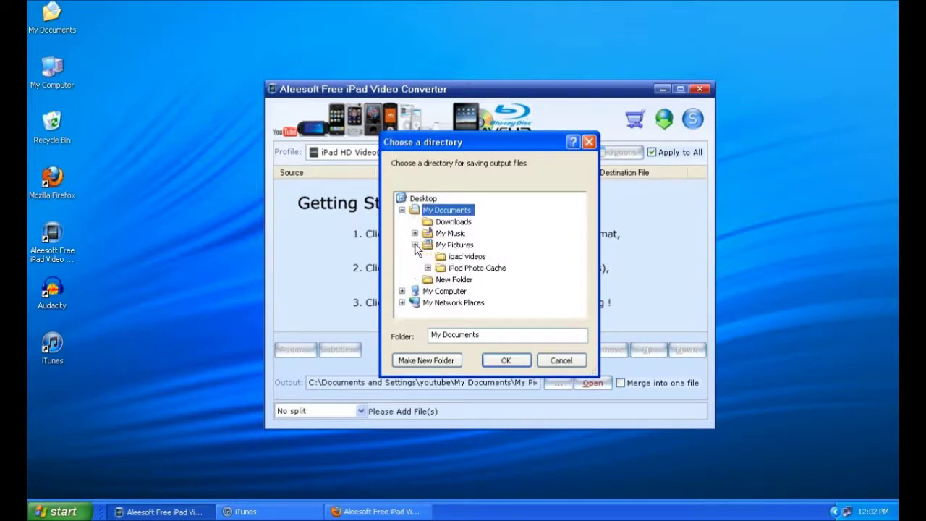
{"action": "left_click", "coordinate": [471, 257]}
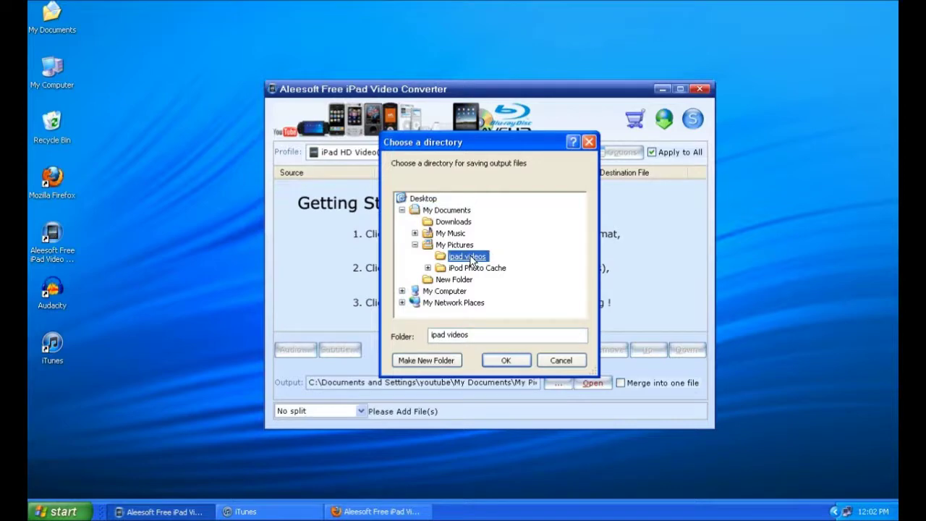
{"action": "left_click", "coordinate": [507, 362]}
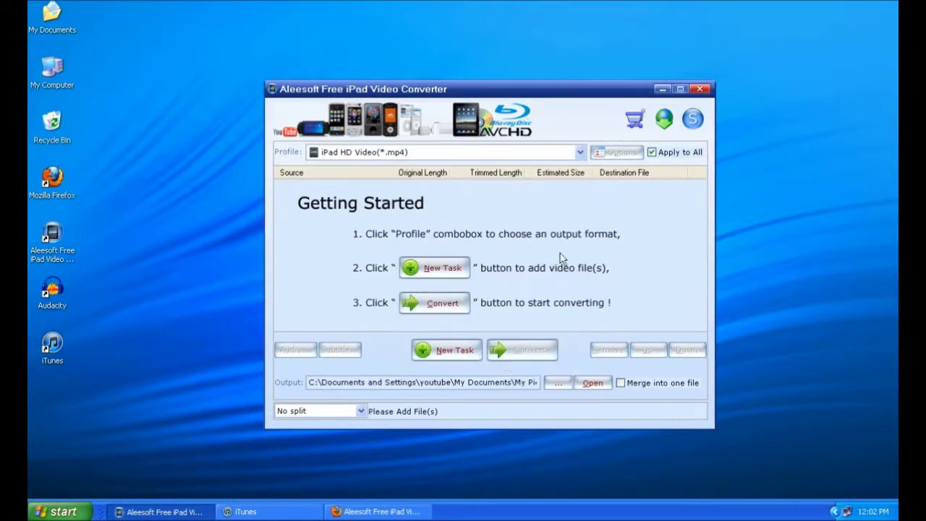
Add the garageband video file from the Downloads folder as a new conversion task
{"action": "left_click", "coordinate": [433, 271]}
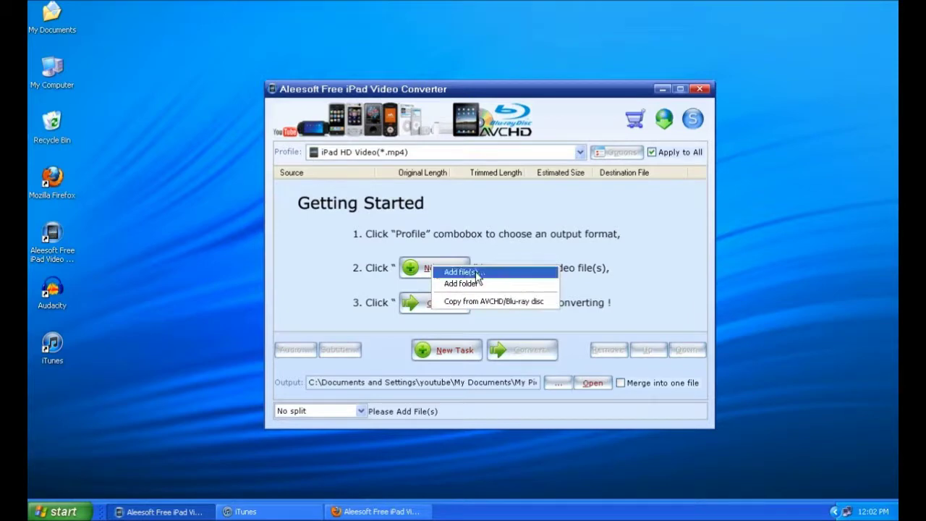
{"action": "left_click", "coordinate": [462, 273]}
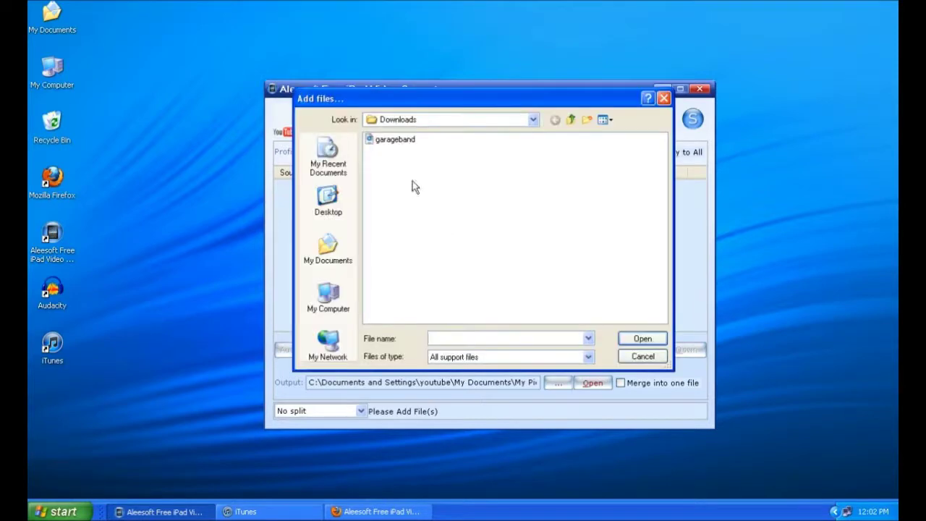
{"action": "left_click", "coordinate": [395, 142]}
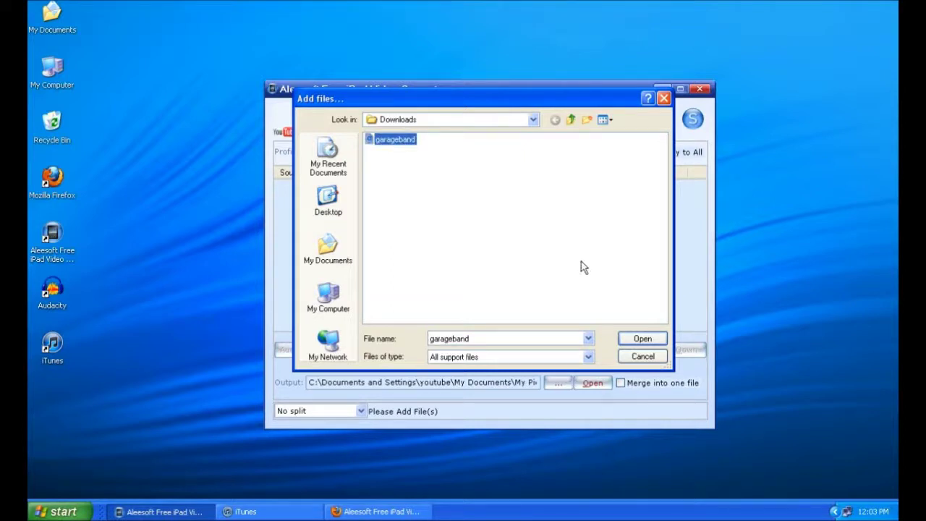
{"action": "left_click", "coordinate": [636, 338]}
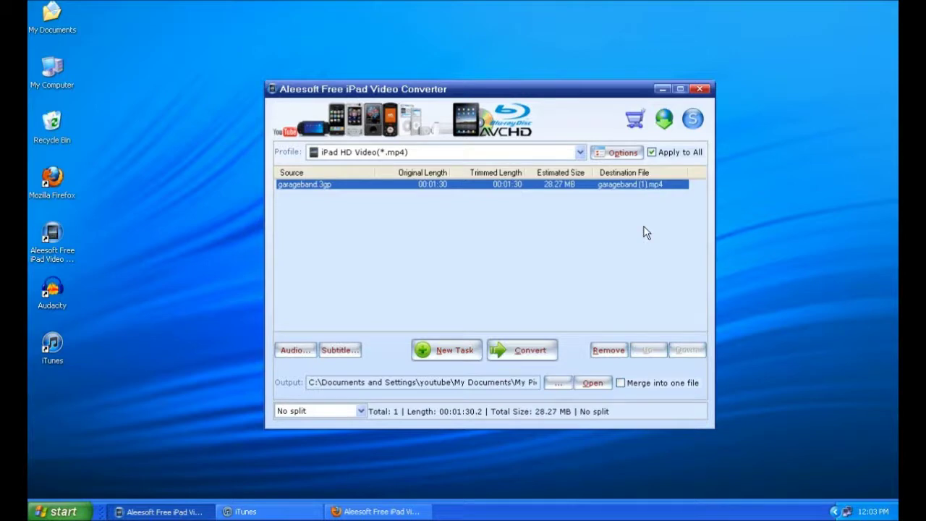
Review the profile's audio, video and resize options, choose h264 as the video codec, and save and apply the settings
{"action": "left_click", "coordinate": [619, 155]}
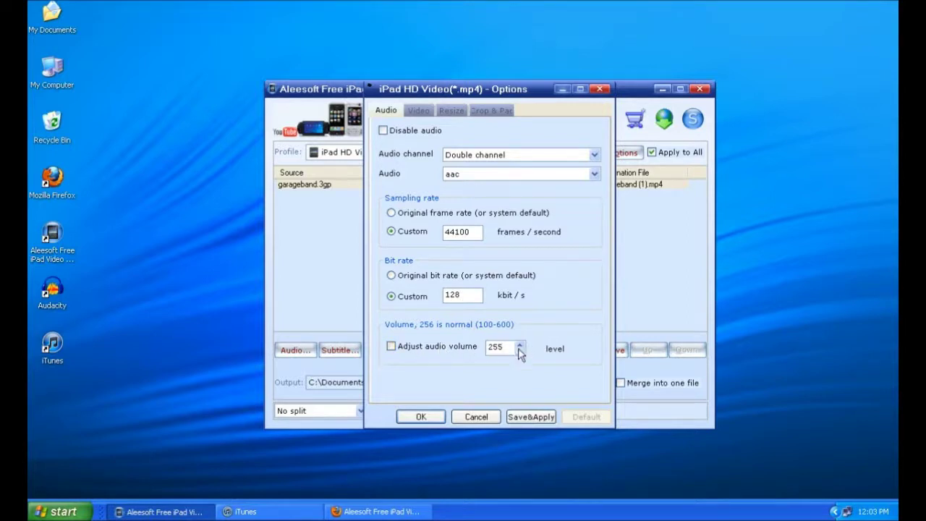
{"action": "left_click", "coordinate": [420, 111]}
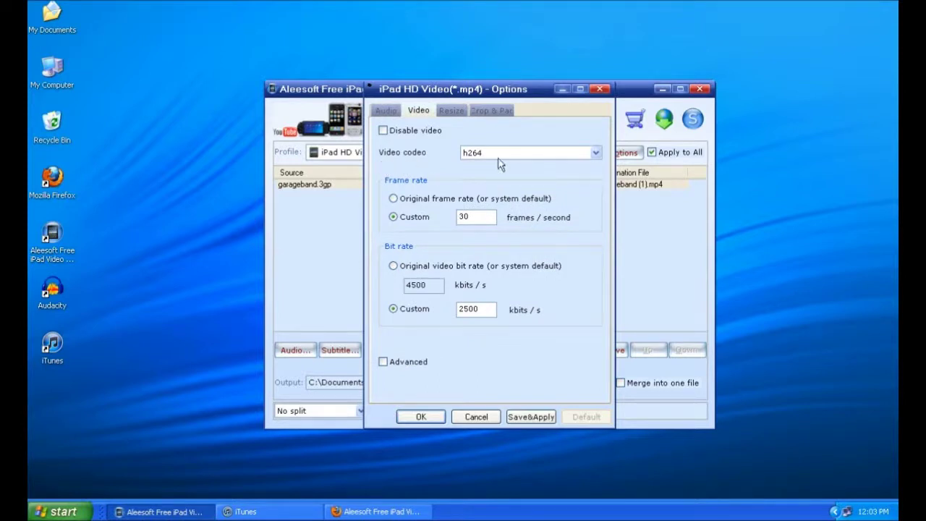
{"action": "left_click", "coordinate": [597, 152]}
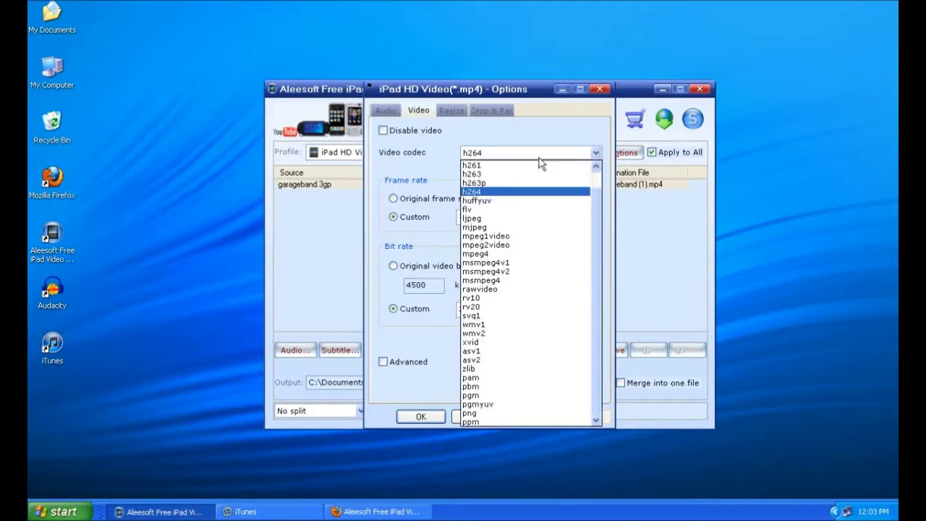
{"action": "left_click", "coordinate": [482, 192]}
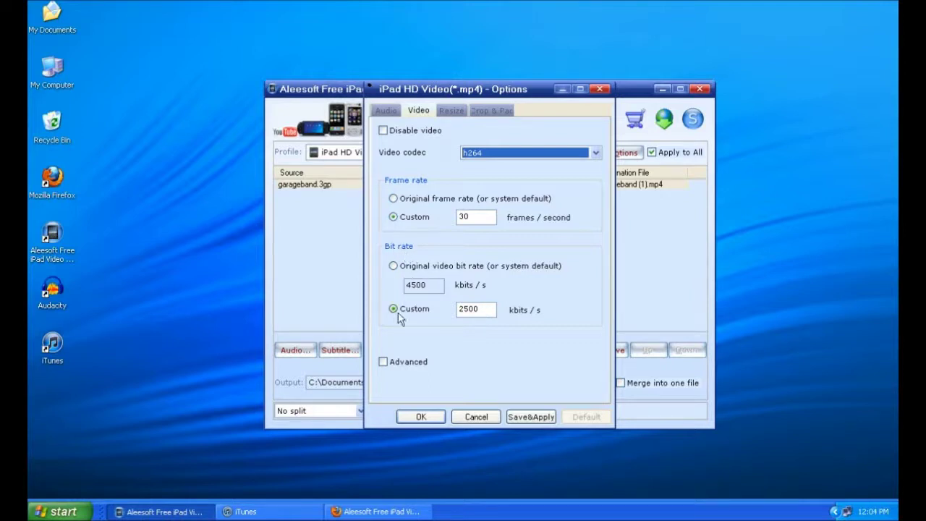
{"action": "left_click", "coordinate": [451, 110]}
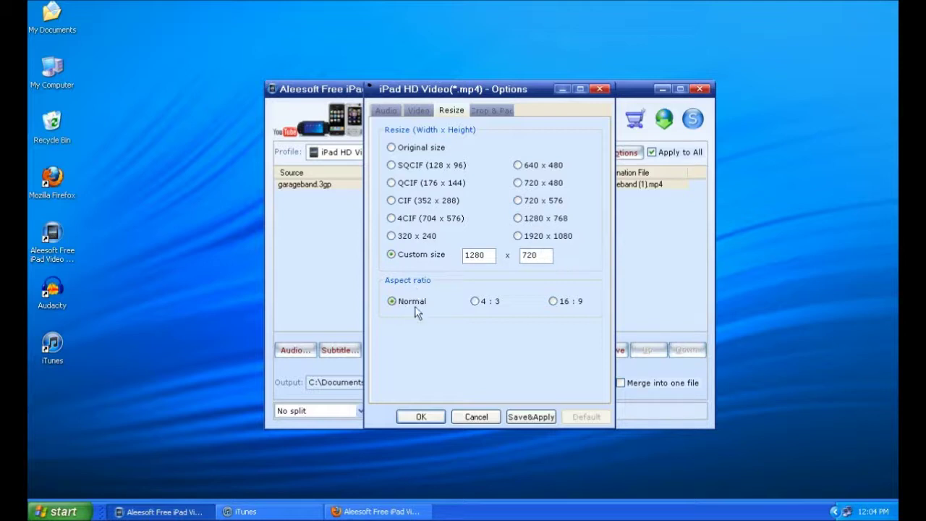
{"action": "left_click", "coordinate": [532, 418]}
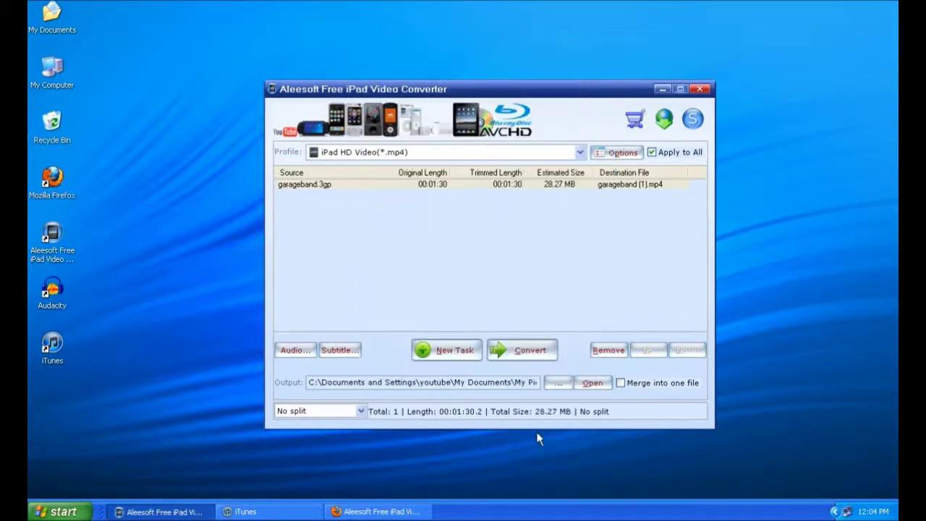
Convert the garageband video and check the output files in the ipad videos folder
{"action": "left_click", "coordinate": [518, 353]}
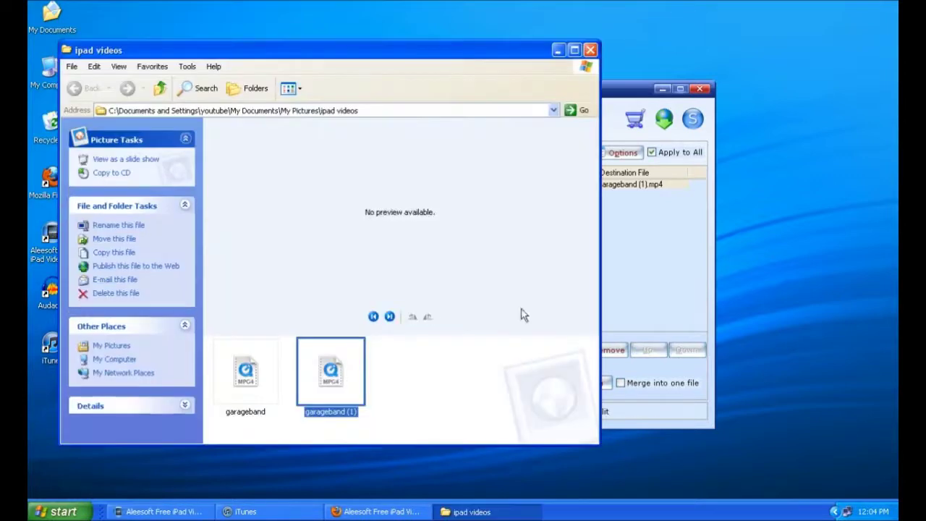
{"action": "left_click", "coordinate": [245, 398]}
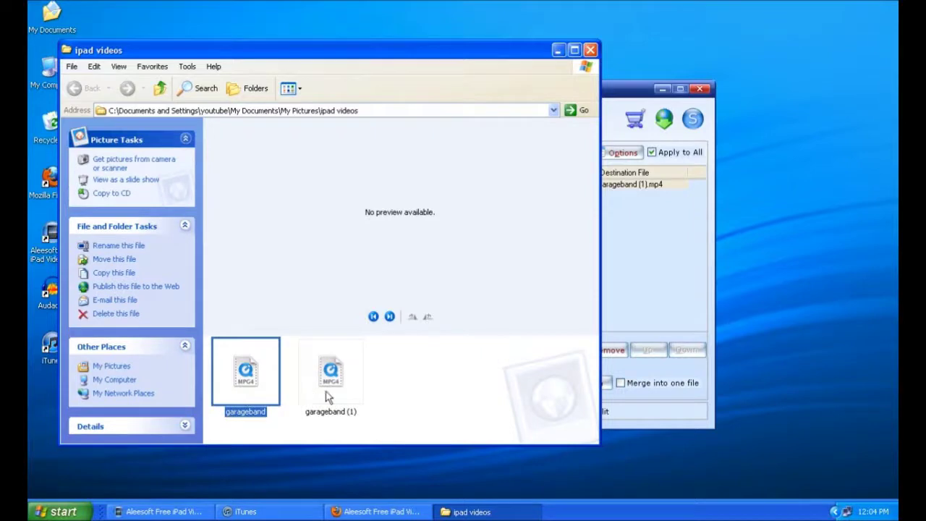
{"action": "left_click", "coordinate": [328, 397]}
{"action": "left_click", "coordinate": [591, 50]}
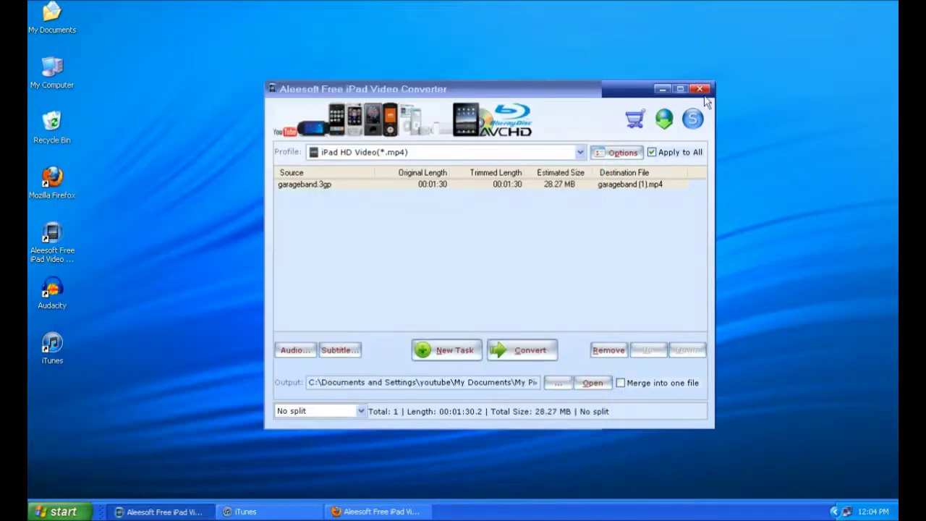
Switch to iTunes and sync the ipad videos folder to the iPad through its photo settings, with videos included
{"action": "left_click", "coordinate": [662, 89]}
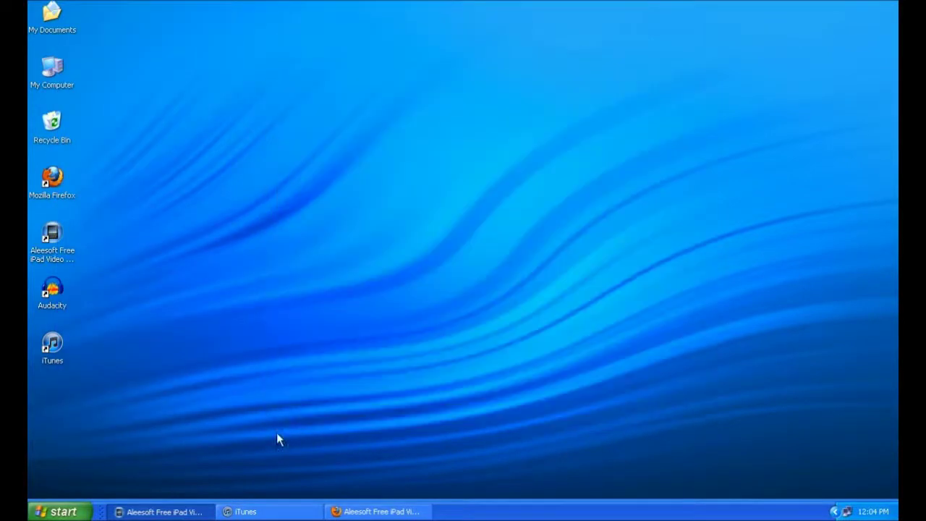
{"action": "left_click", "coordinate": [246, 512]}
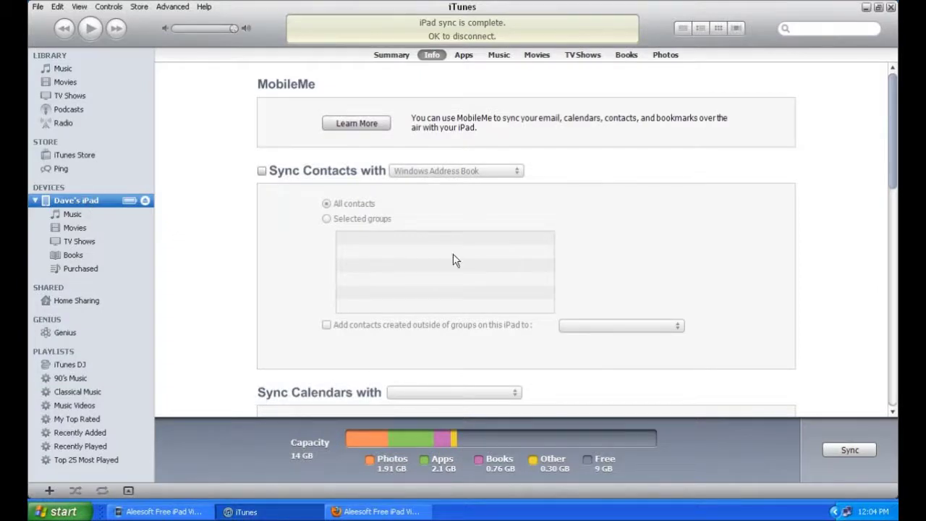
{"action": "left_click", "coordinate": [665, 54]}
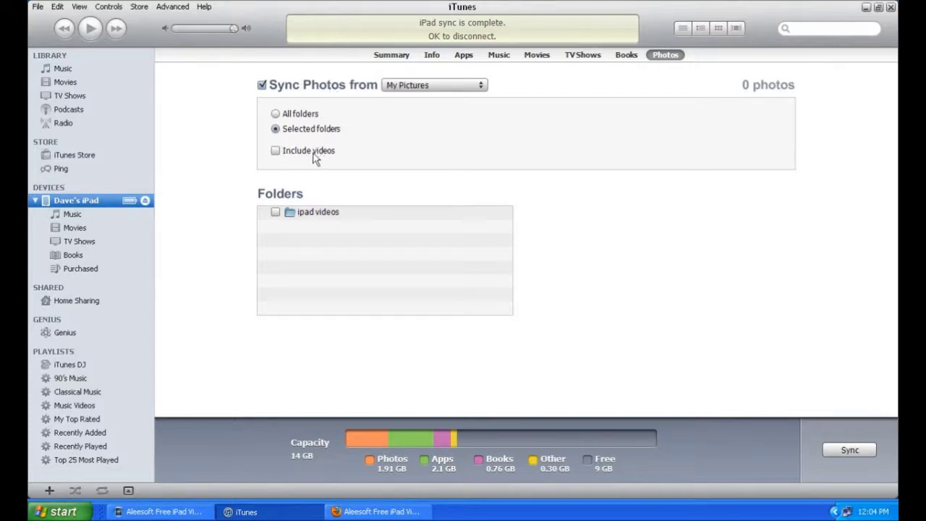
{"action": "left_click", "coordinate": [276, 152]}
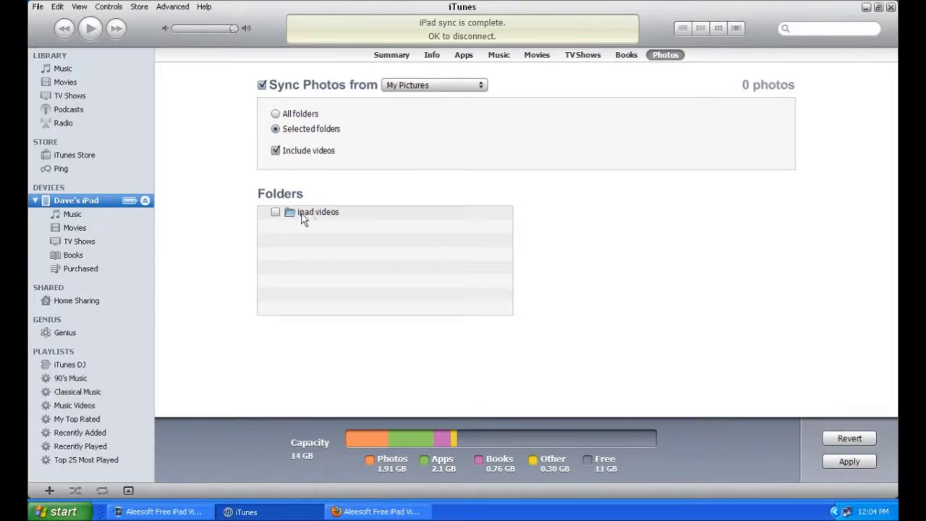
{"action": "left_click", "coordinate": [276, 212]}
{"action": "left_click", "coordinate": [848, 462]}
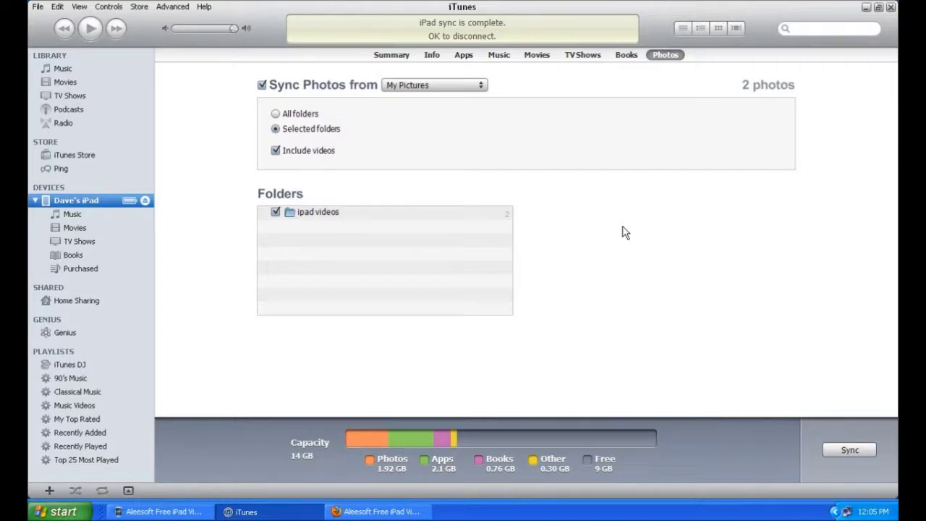
Switch to Firefox and play the GarageBand video on the BlueRidgeRuckus YouTube channel, pausing and resuming it
{"action": "key", "text": "alt+Tab"}
{"action": "left_click", "coordinate": [281, 84]}
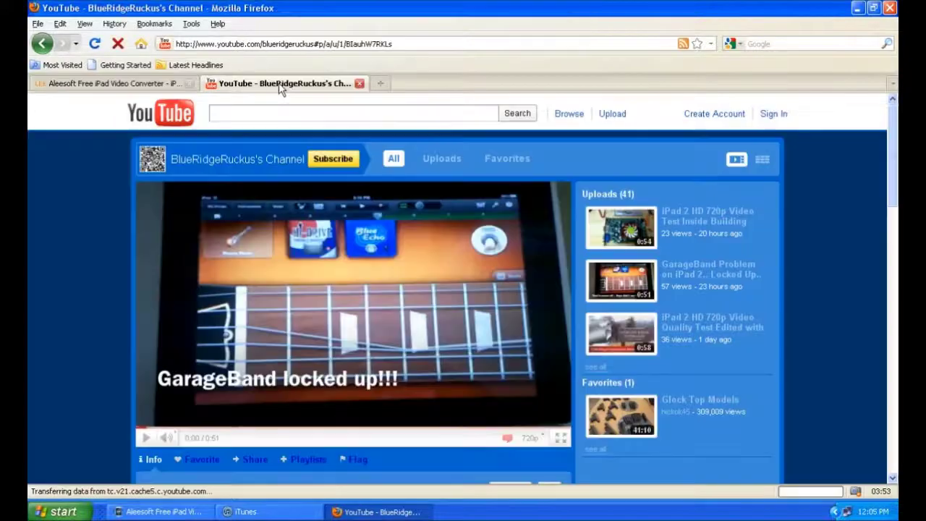
{"action": "left_click", "coordinate": [146, 439]}
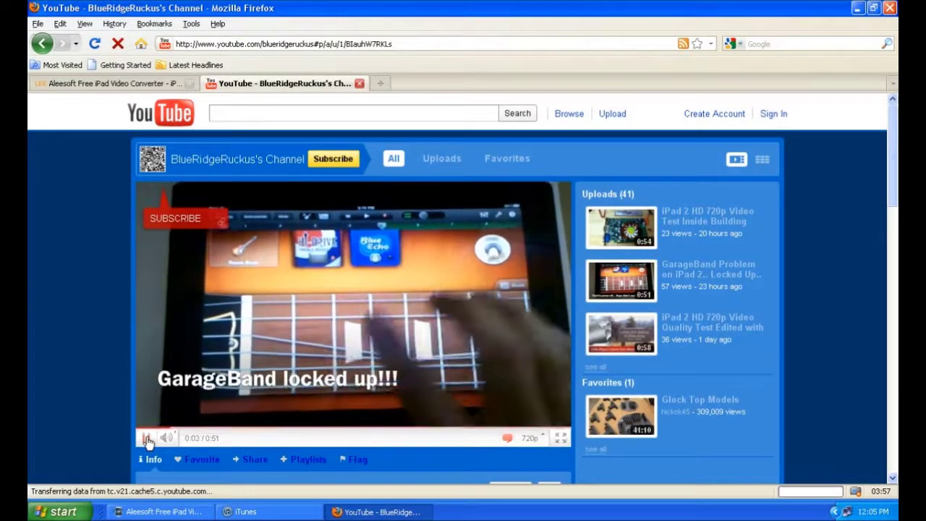
{"action": "left_click", "coordinate": [146, 438]}
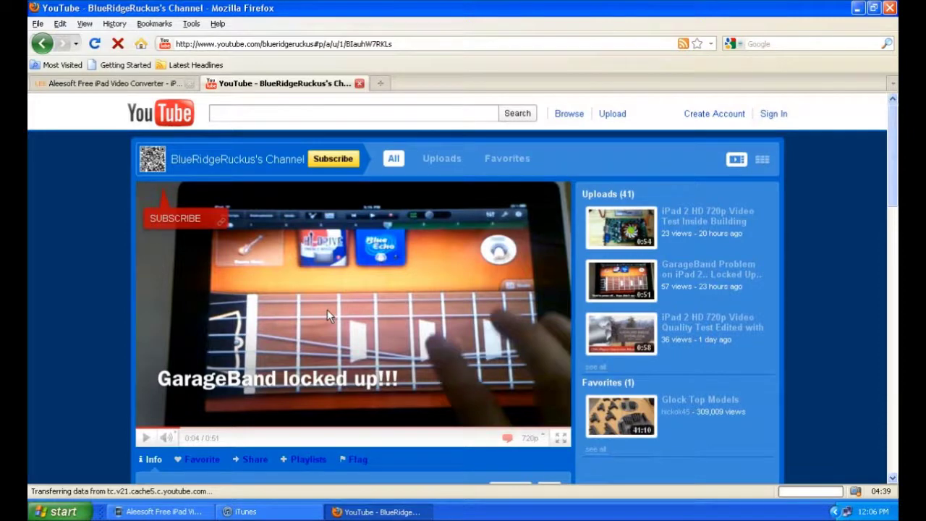
{"action": "left_click", "coordinate": [147, 437]}
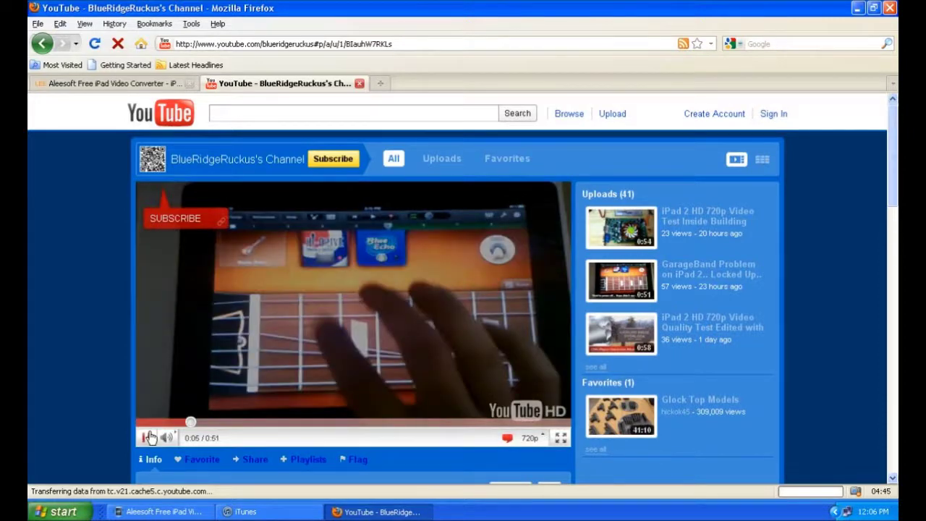